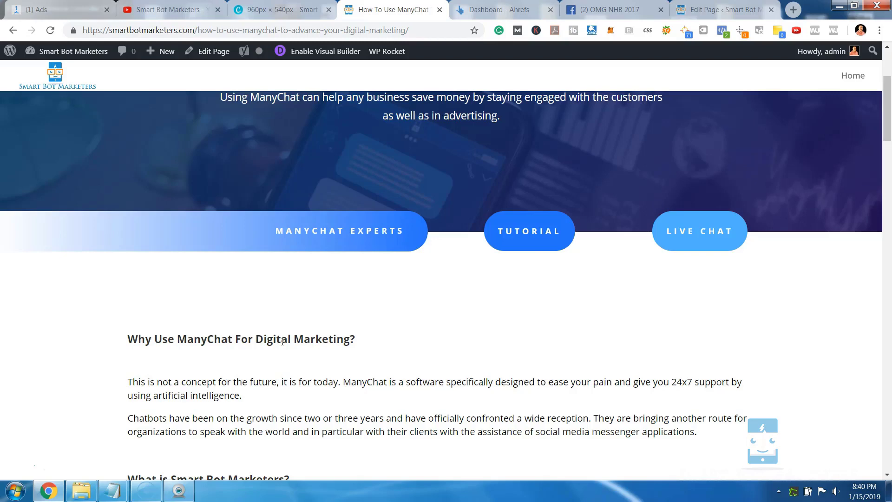
Step: Examine the published How To Use ManyChat page, including its "Why Use ManyChat For Digital Marketing?" heading and the text sections below it
scroll(283, 342, down, 3)
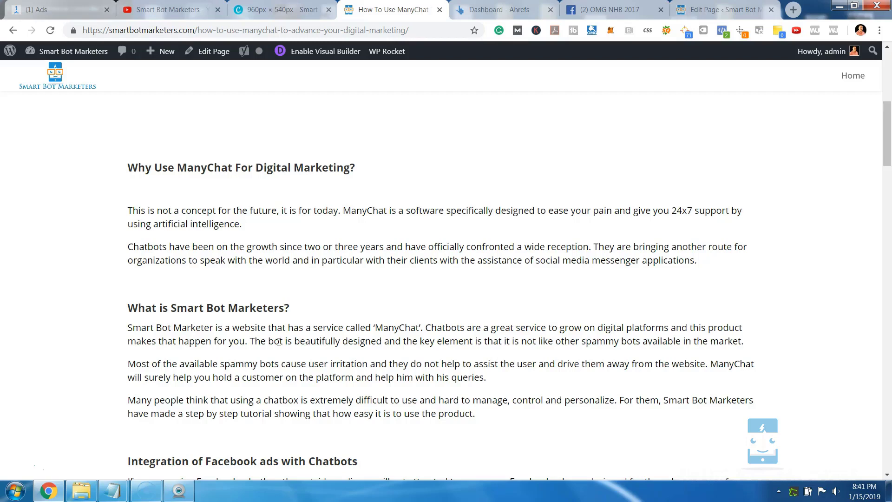
scroll(279, 342, up, 3)
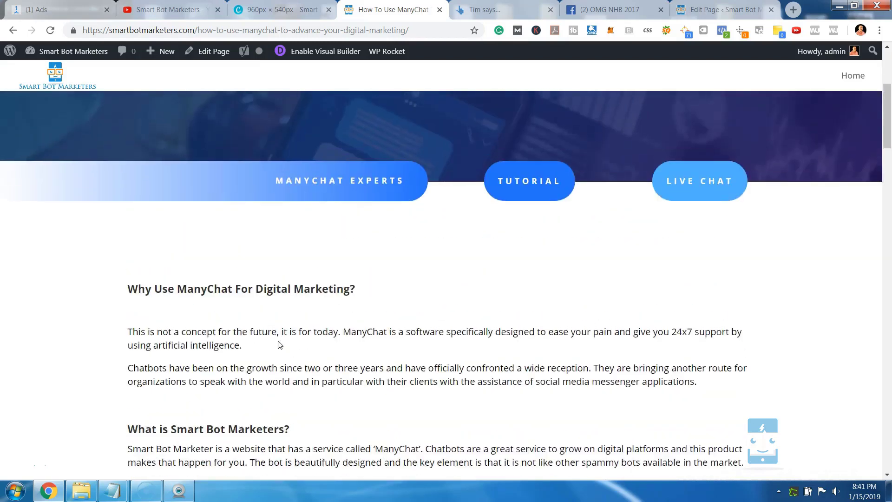
scroll(279, 344, up, 3)
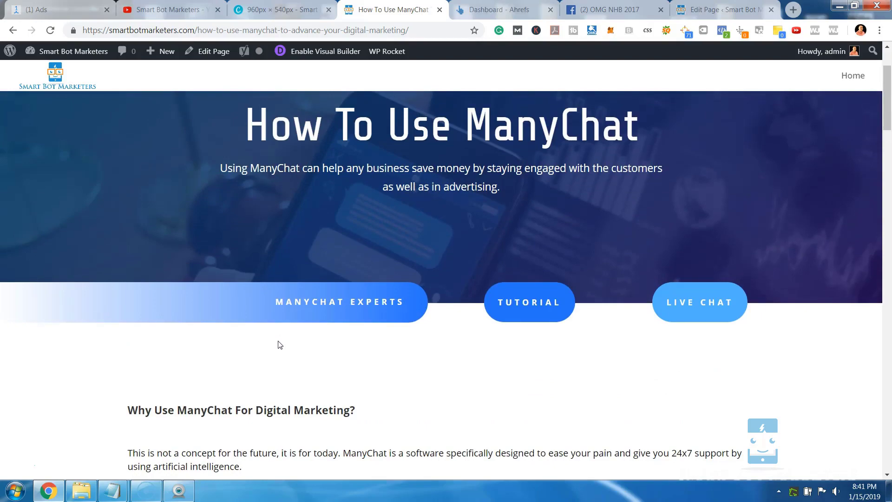
scroll(280, 344, down, 9)
scroll(279, 348, up, 2)
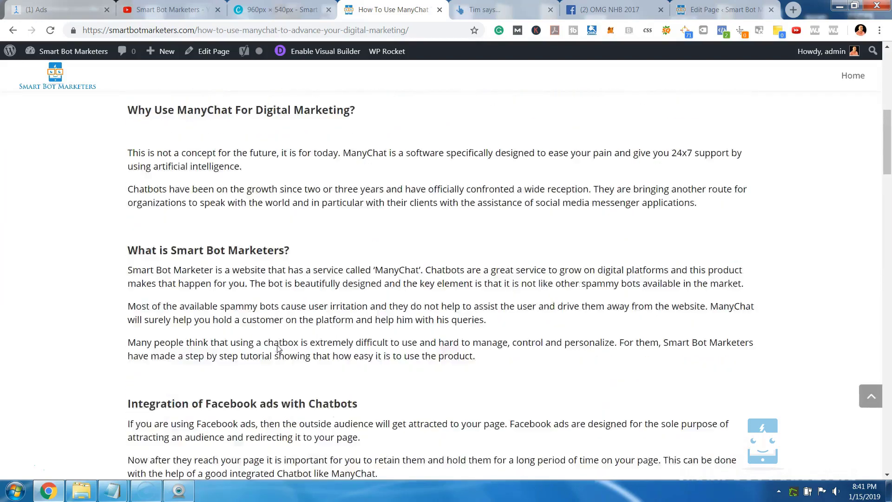
scroll(278, 349, up, 7)
scroll(279, 349, up, 1)
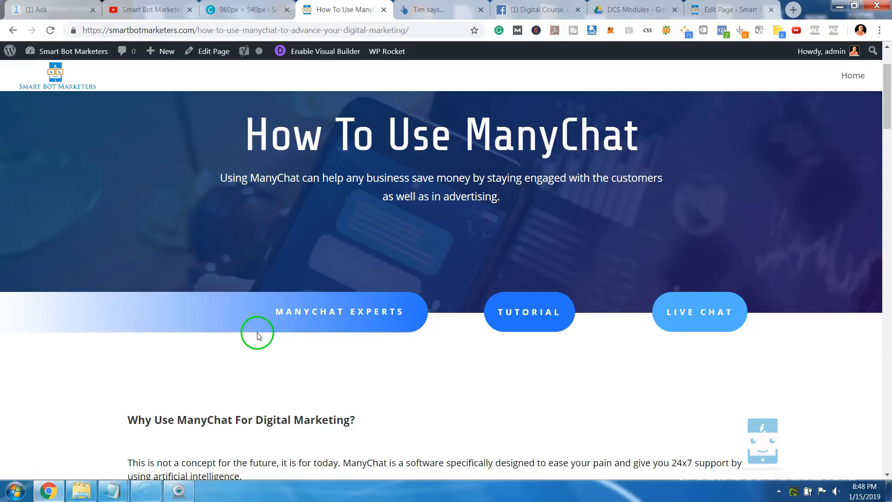
scroll(255, 333, down, 3)
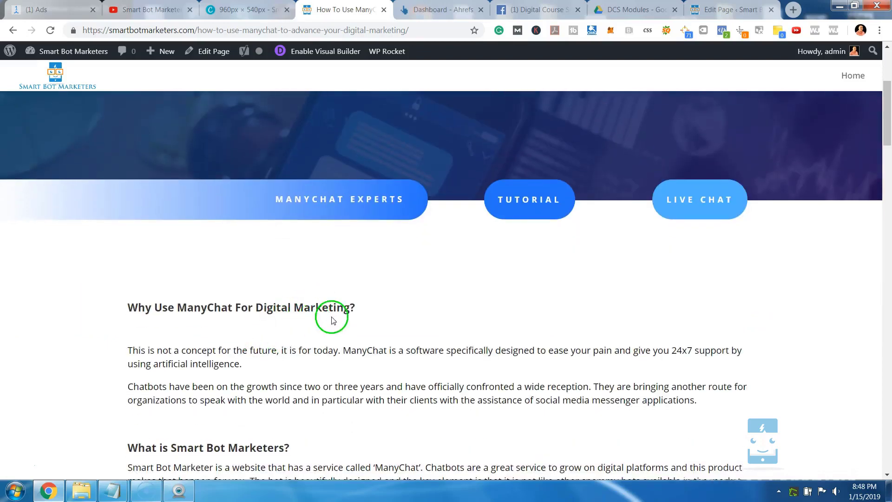
drag(357, 313, 125, 320)
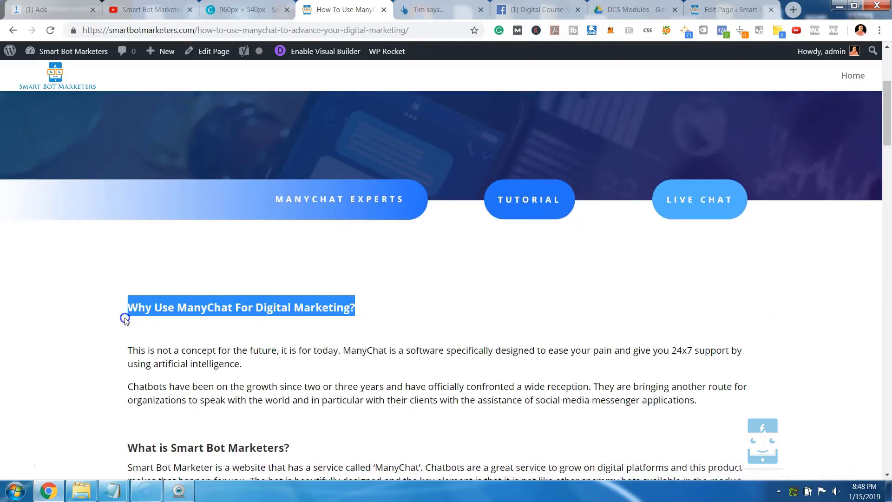
click(186, 331)
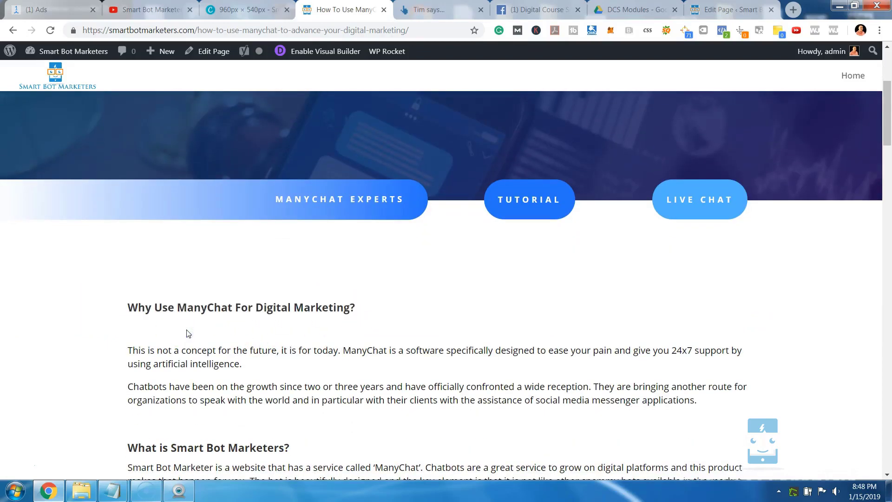
click(198, 333)
Step: Switch to the page editor and review the "Why Use ManyChat For Digital Marketing?" heading in the text module's content
click(741, 9)
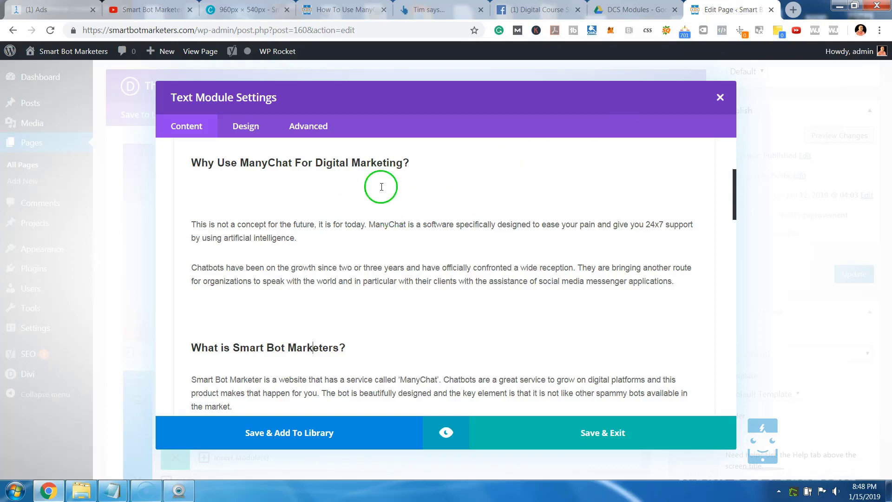
scroll(387, 206, up, 4)
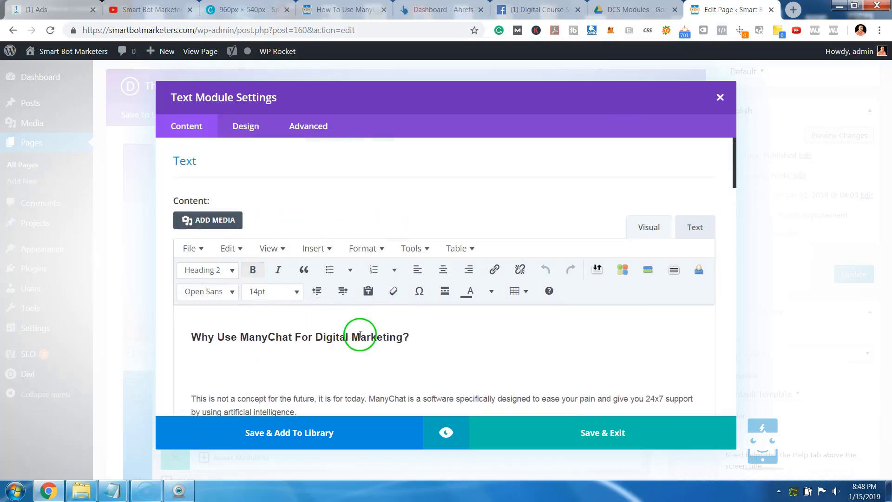
scroll(398, 334, down, 3)
scroll(399, 324, up, 2)
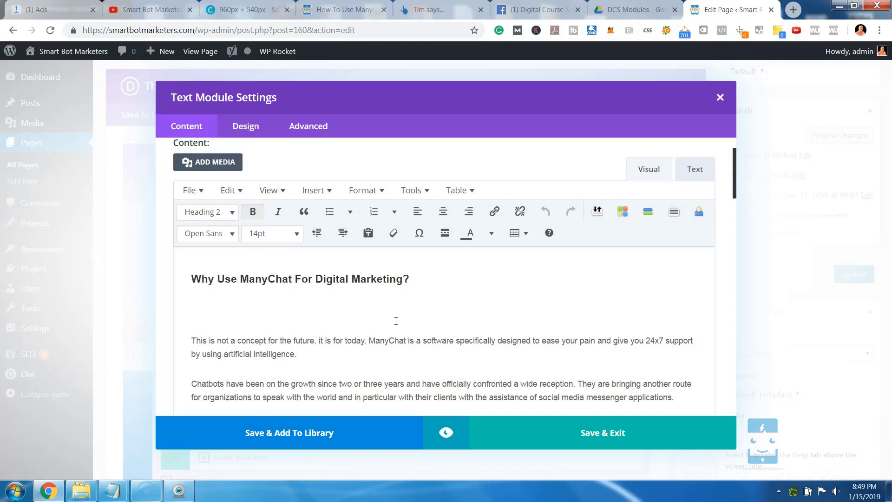
Step: Try an 18pt font size on the "Digital Marketing?" part of the first heading and restore it to 14pt
click(406, 285)
click(315, 285)
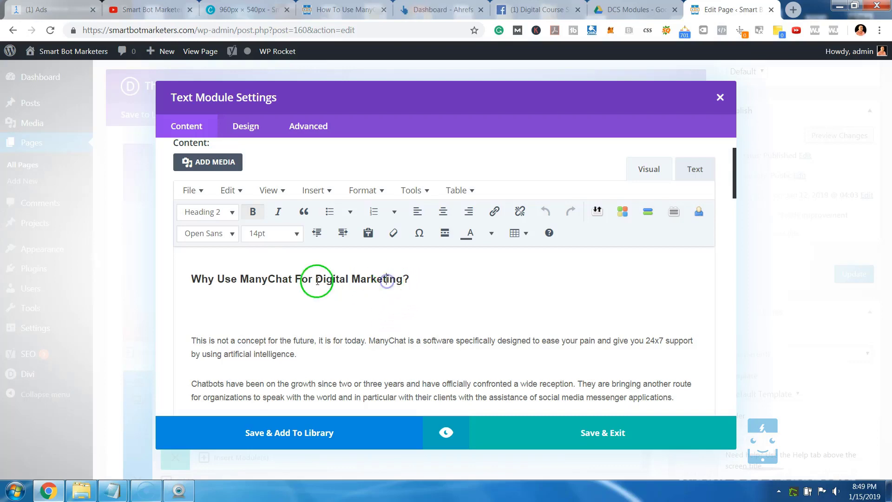
click(406, 285)
drag(406, 285, 308, 284)
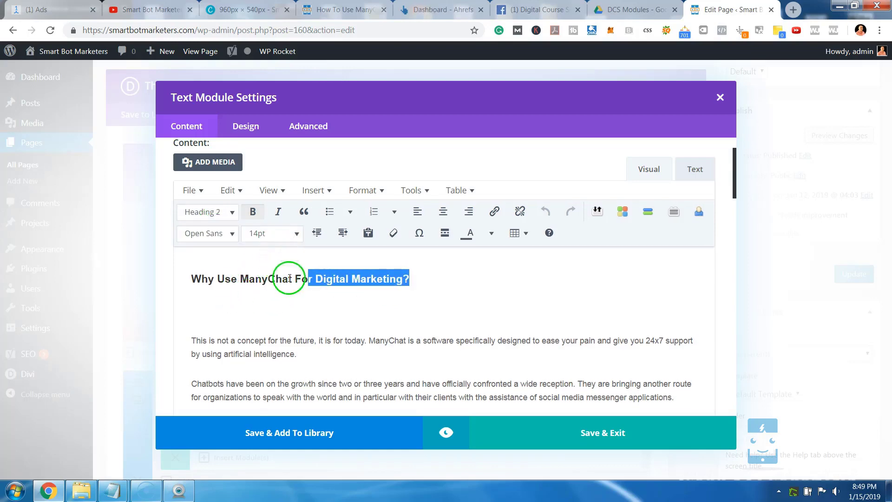
click(293, 232)
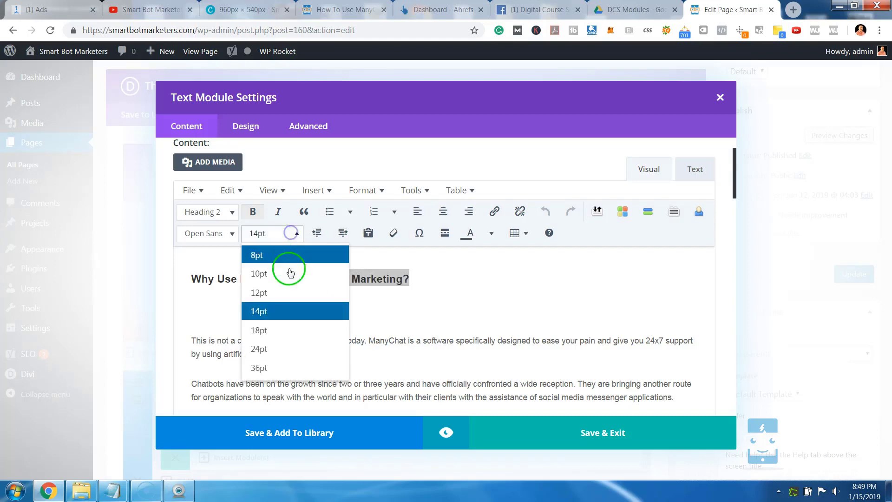
click(290, 330)
click(289, 233)
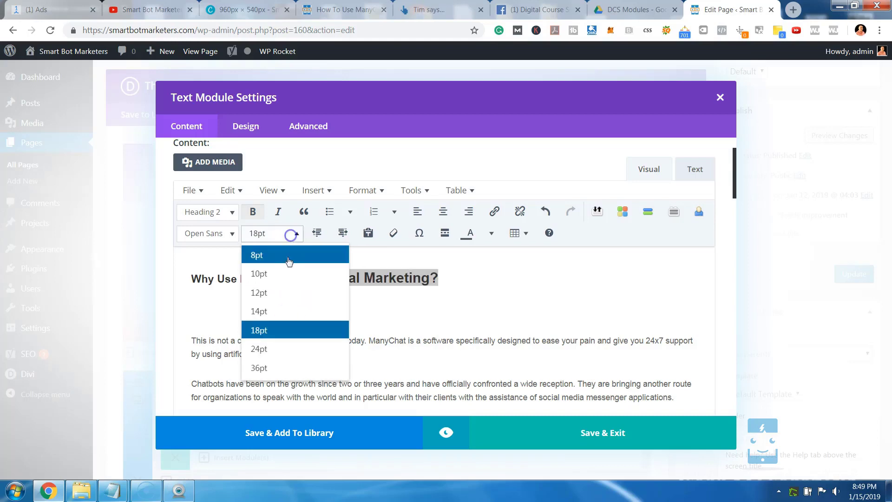
click(290, 309)
Step: Try font sizes of 24pt and 12pt on the whole "Why Use ManyChat For Digital Marketing?" heading
drag(398, 295, 188, 283)
click(284, 236)
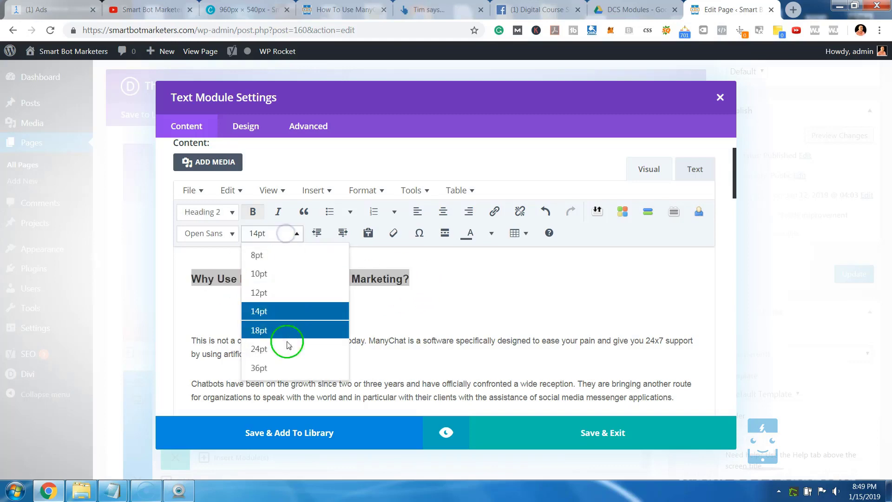
click(289, 356)
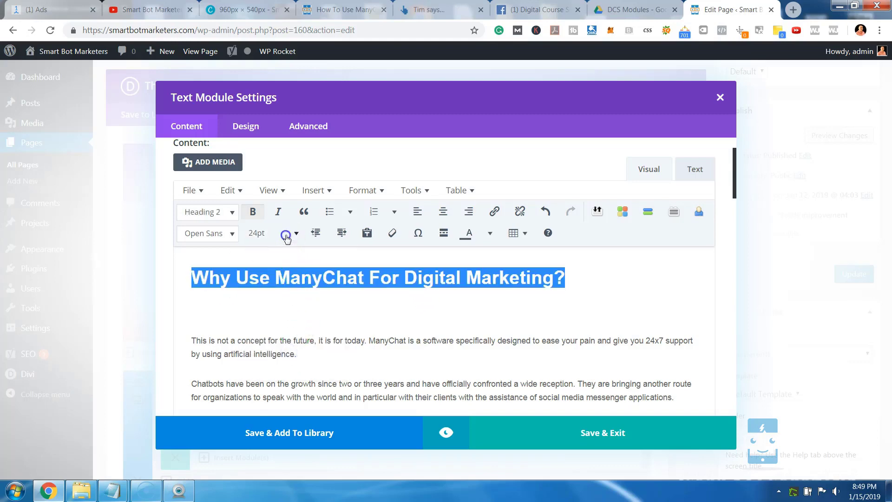
click(286, 234)
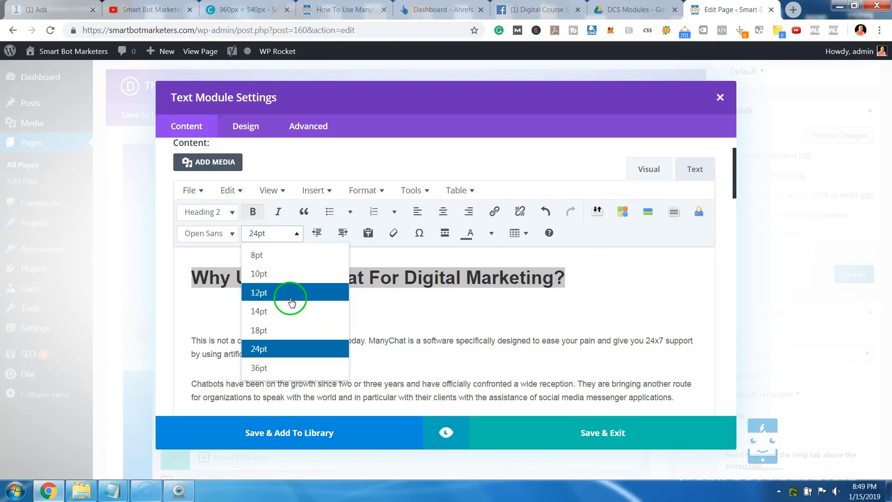
click(290, 307)
scroll(333, 326, down, 3)
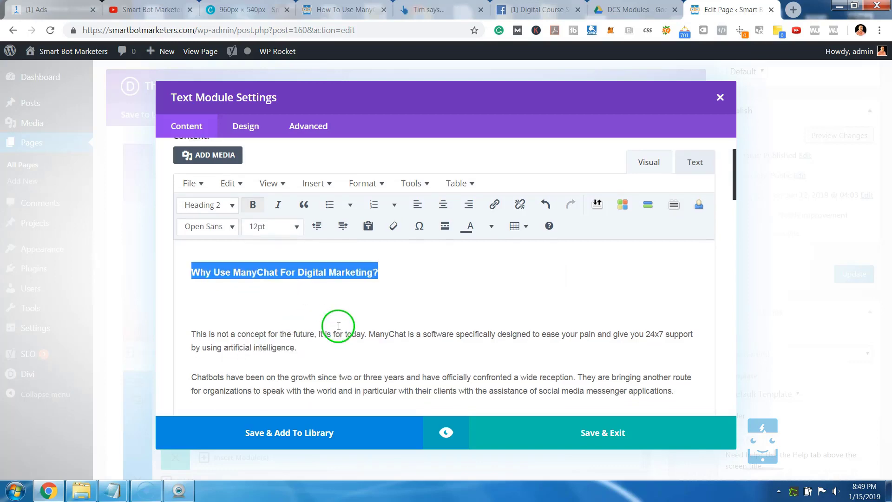
click(329, 348)
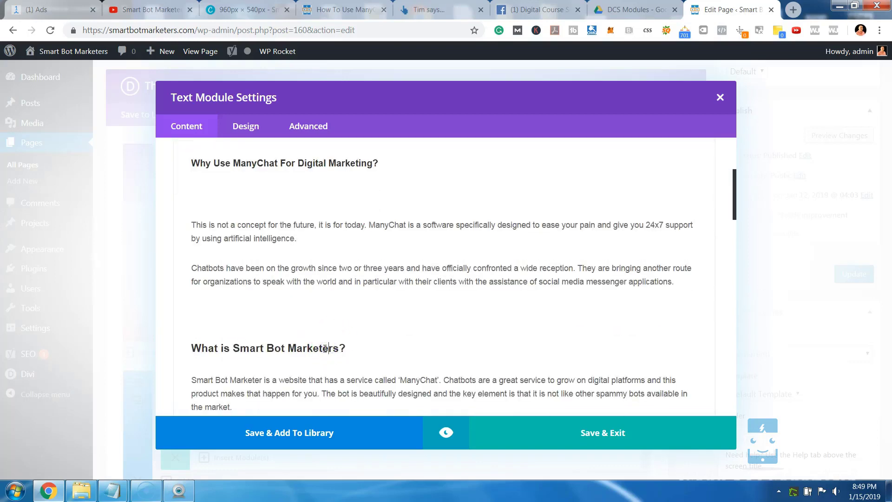
scroll(323, 347, up, 3)
click(354, 344)
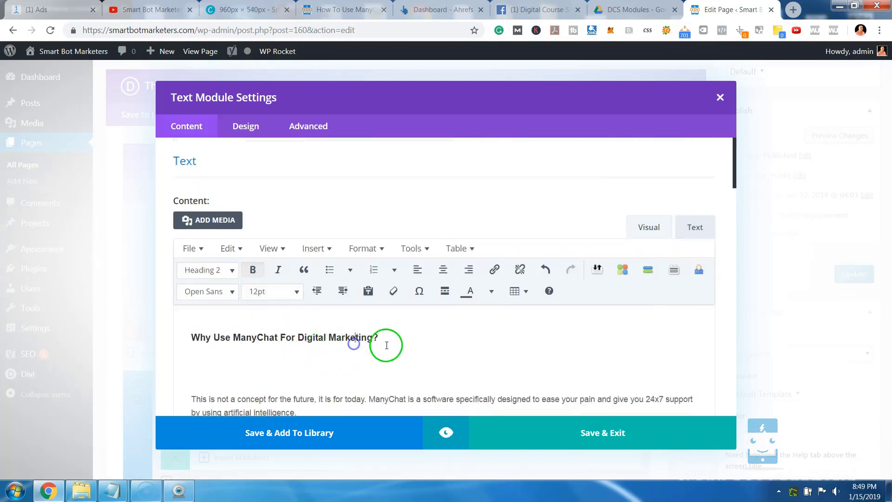
Step: Set the "Why Use ManyChat For Digital Marketing?" heading back to a 14pt font size
drag(387, 345, 175, 337)
click(281, 293)
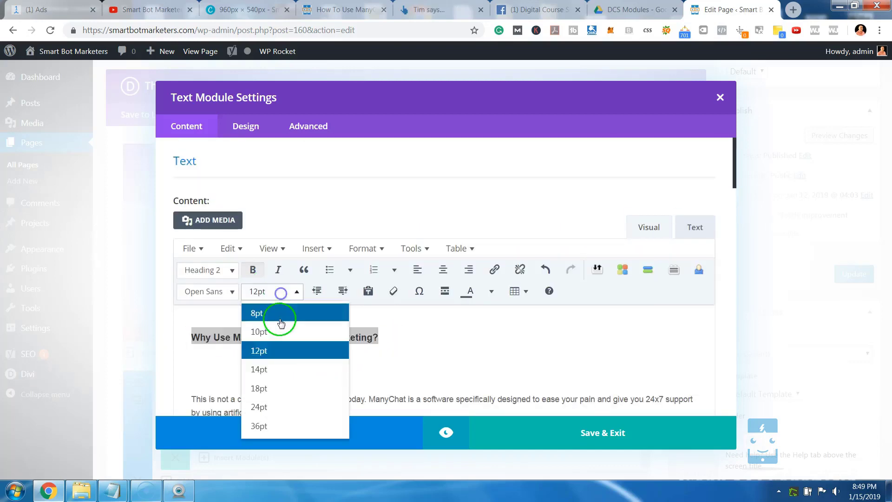
click(284, 369)
click(344, 364)
Step: View the available font families for the "Why Use ManyChat For Digital Marketing?" heading and keep the current one
scroll(329, 301, down, 3)
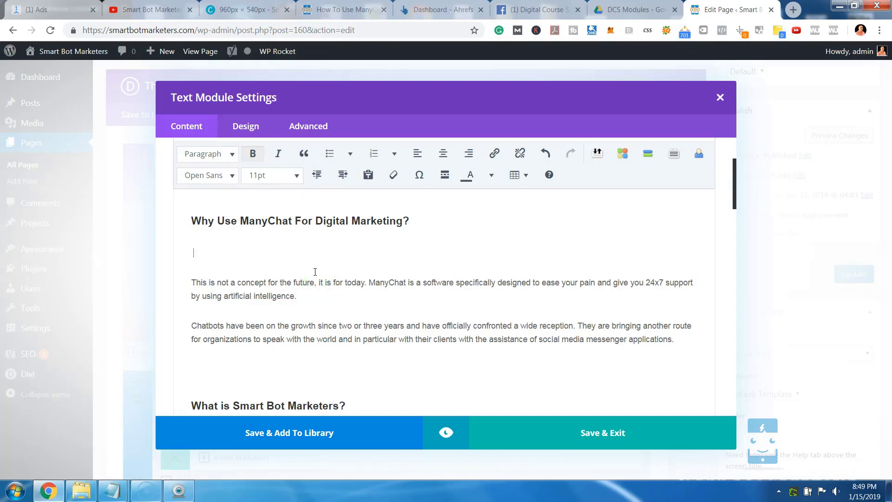
drag(415, 234, 179, 221)
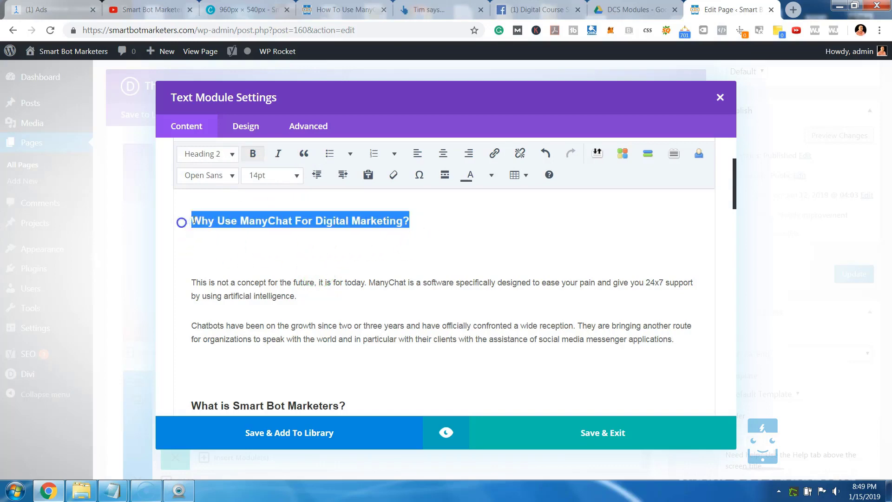
click(228, 182)
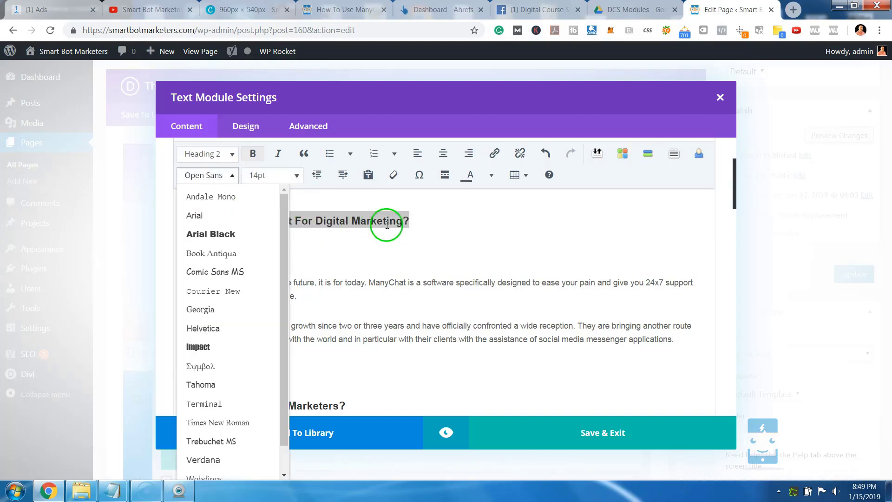
click(459, 241)
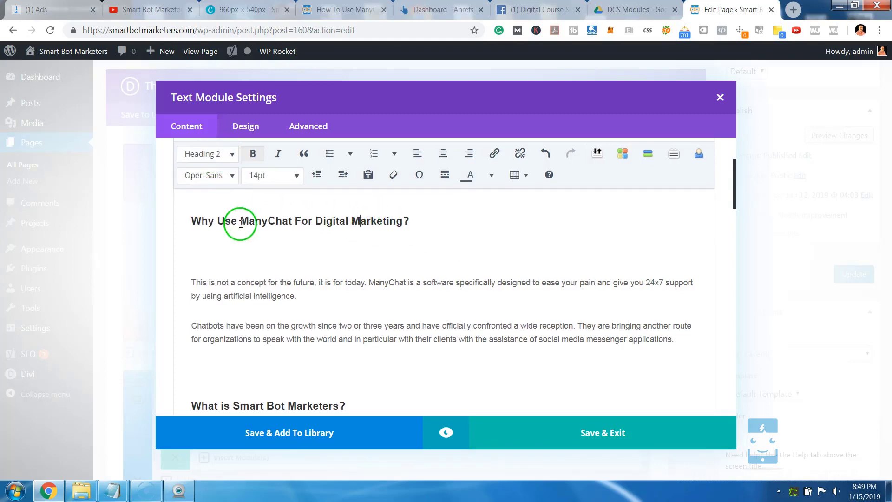
Step: Try the Heading 1 and Heading 2 formats on the blank line below the "Why Use ManyChat For Digital Marketing?" heading
click(224, 252)
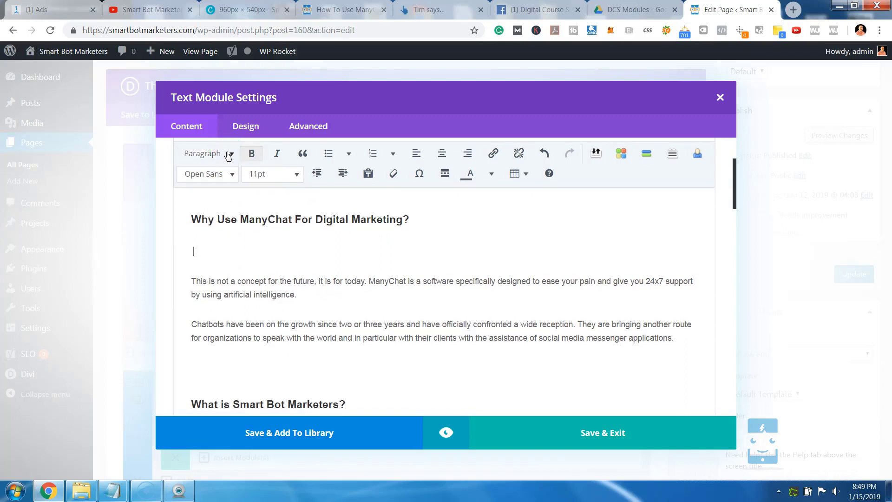
click(231, 155)
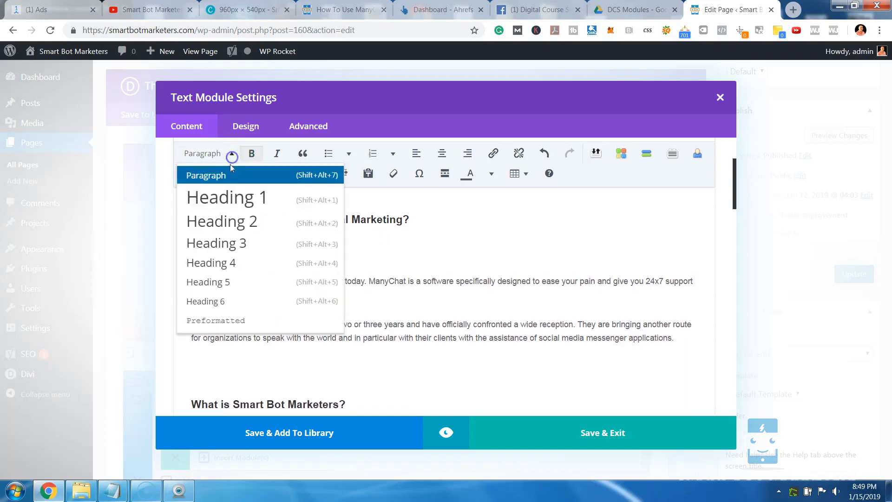
click(226, 200)
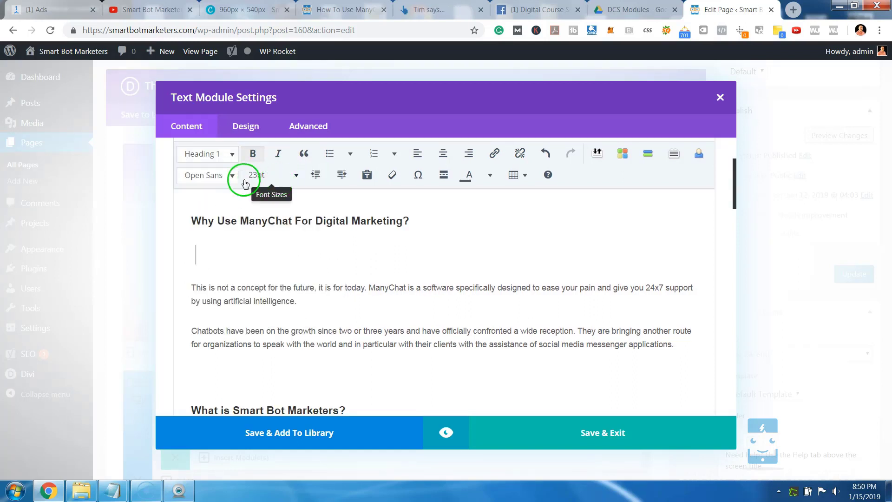
click(288, 179)
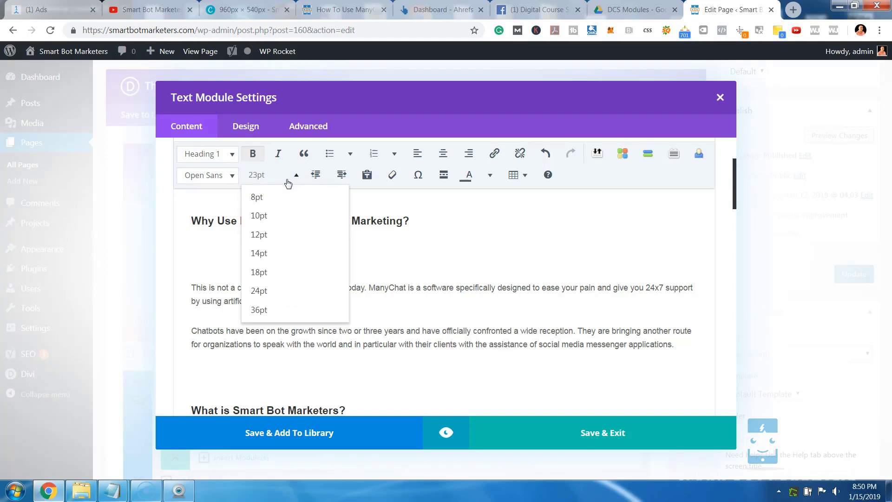
click(208, 153)
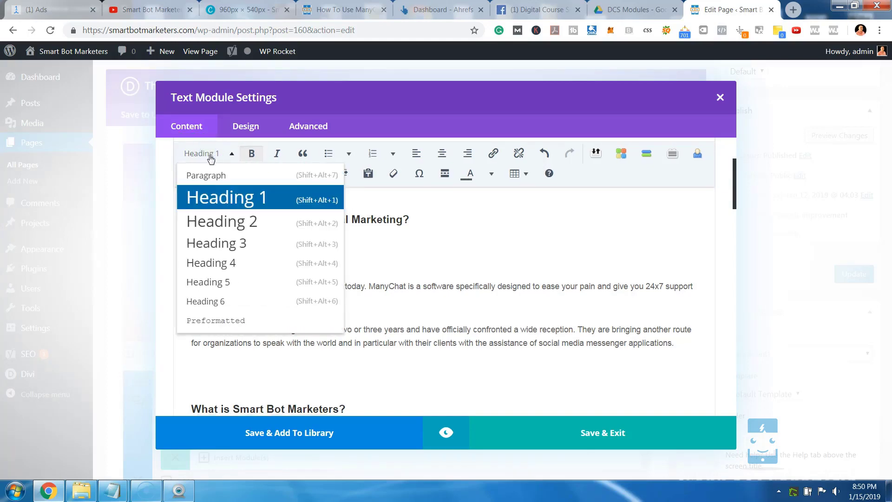
click(229, 221)
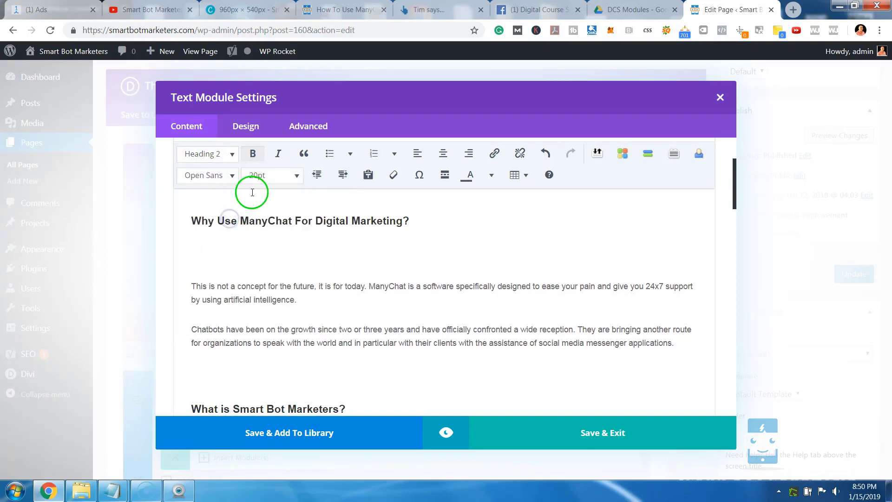
Step: Try the Heading 3 format on the blank line below the first heading and return it to Paragraph format
click(213, 154)
click(228, 239)
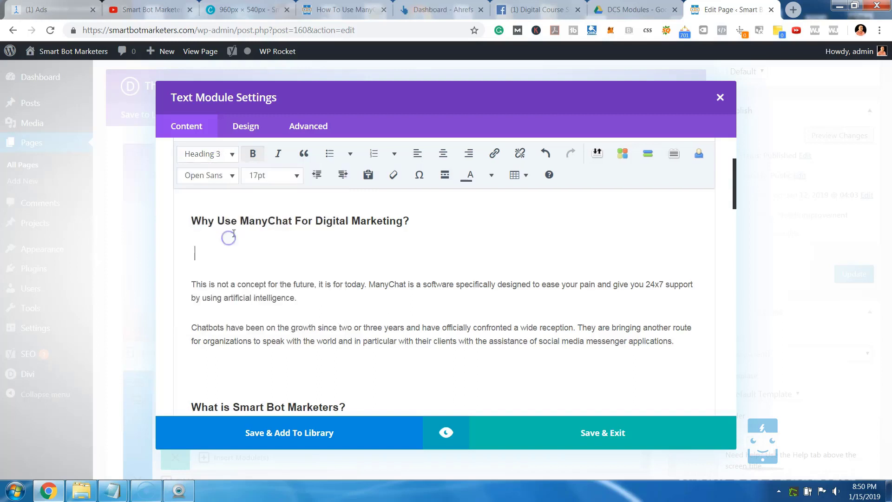
click(220, 155)
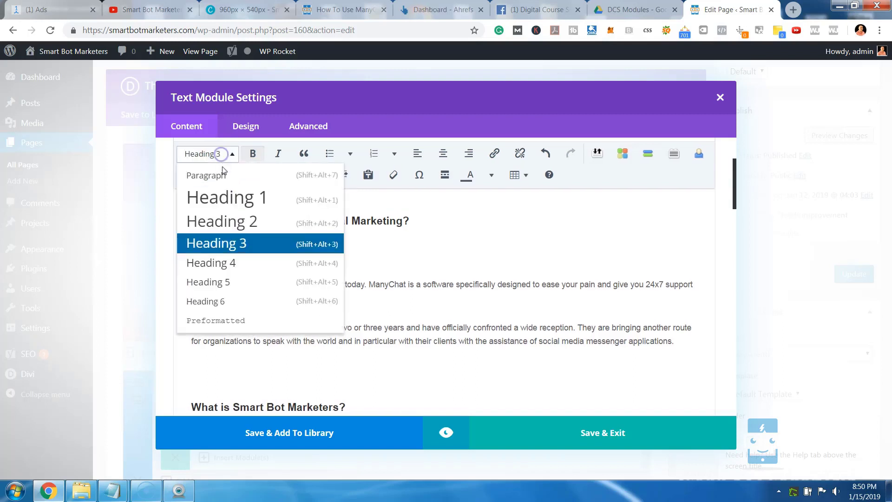
click(223, 173)
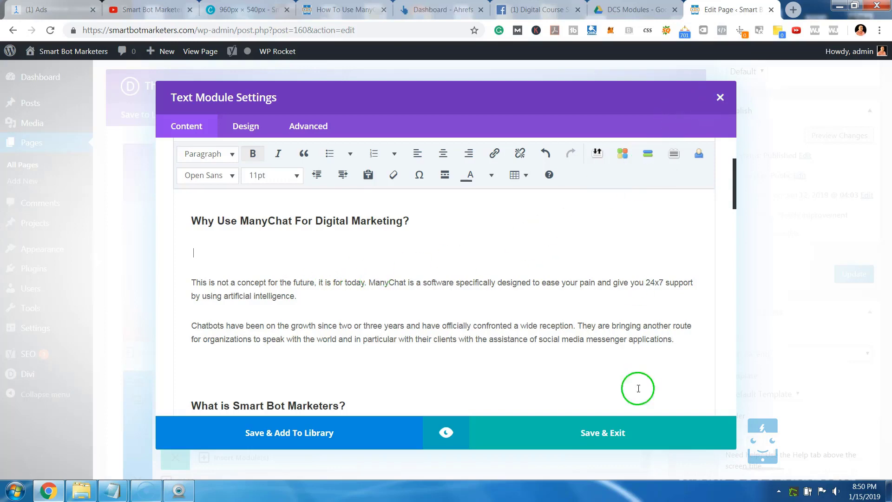
Step: Close the text module settings without saving and look over the page's section layout in the Divi Builder
click(720, 97)
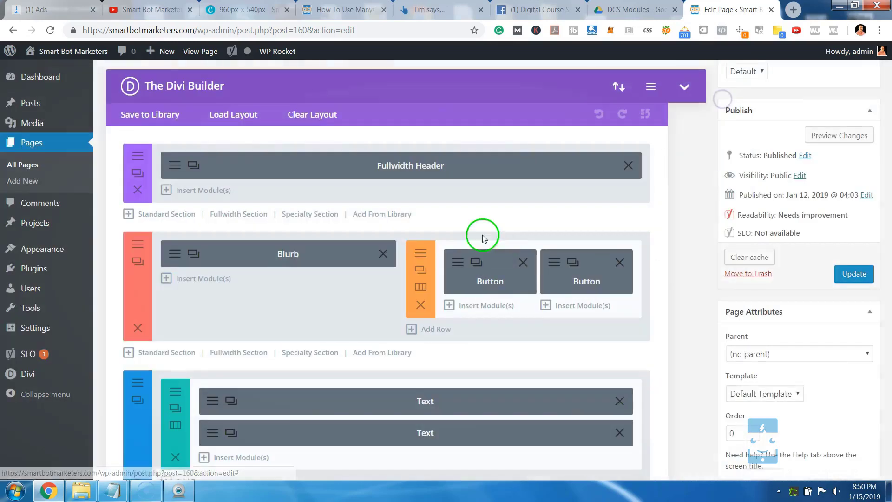
scroll(295, 218, down, 4)
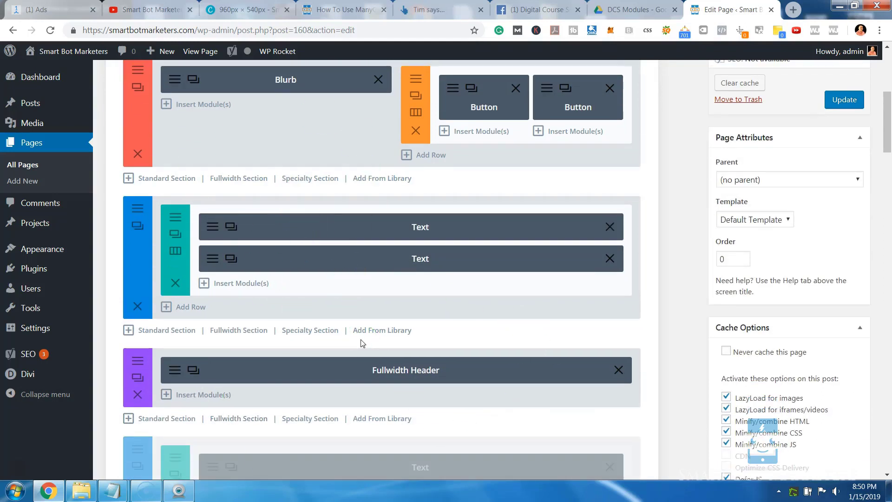
scroll(363, 343, up, 3)
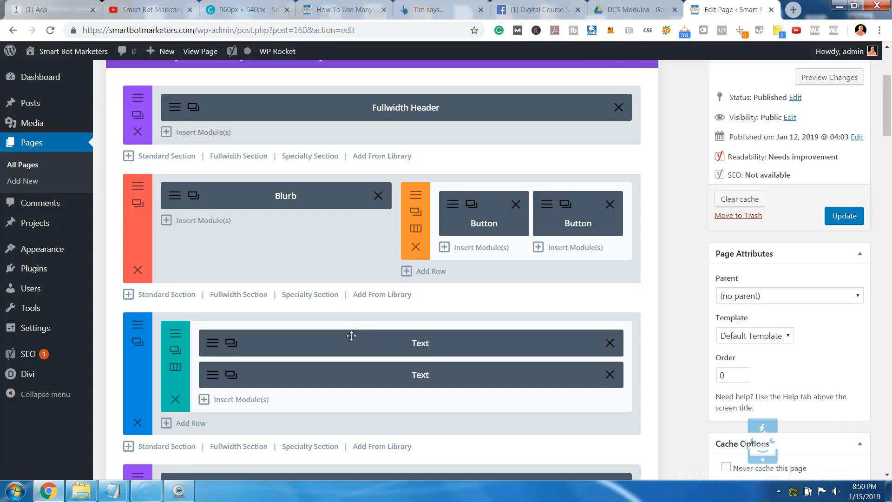
scroll(350, 336, up, 3)
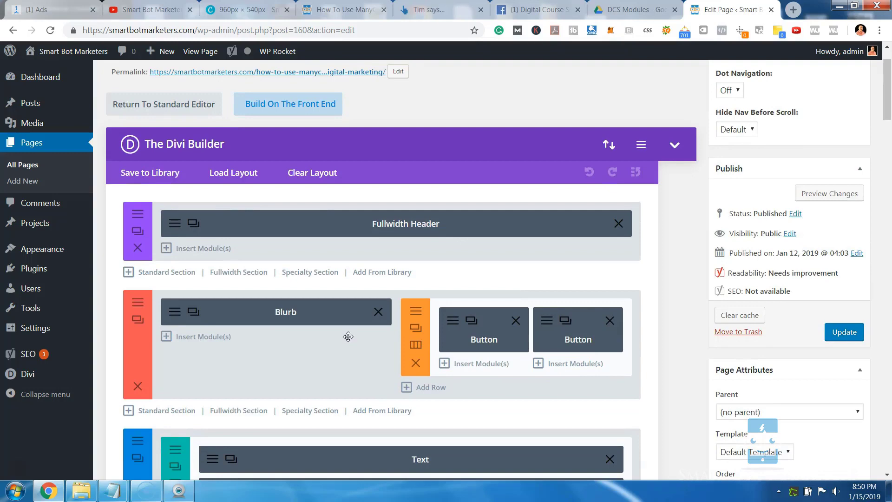
drag(344, 336, 331, 329)
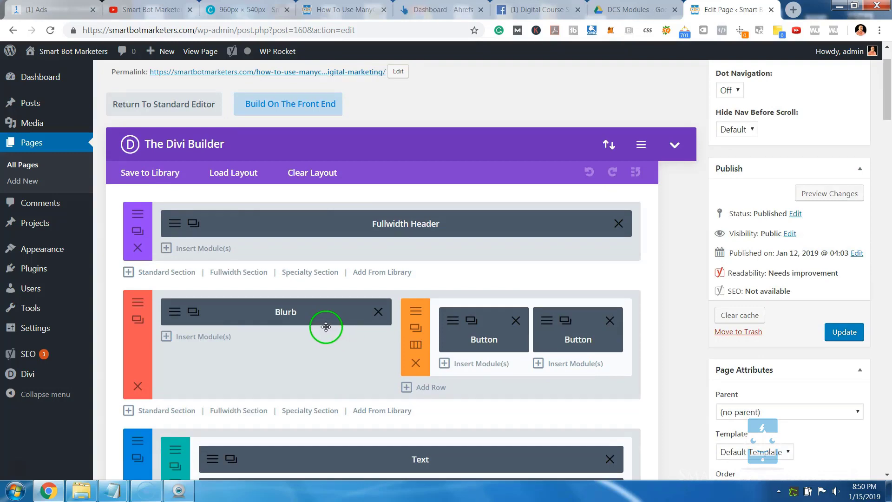
Step: Leave the page editor without saving, open the installed plugins list and highlight the TinyMCE Advanced plugin name
click(43, 269)
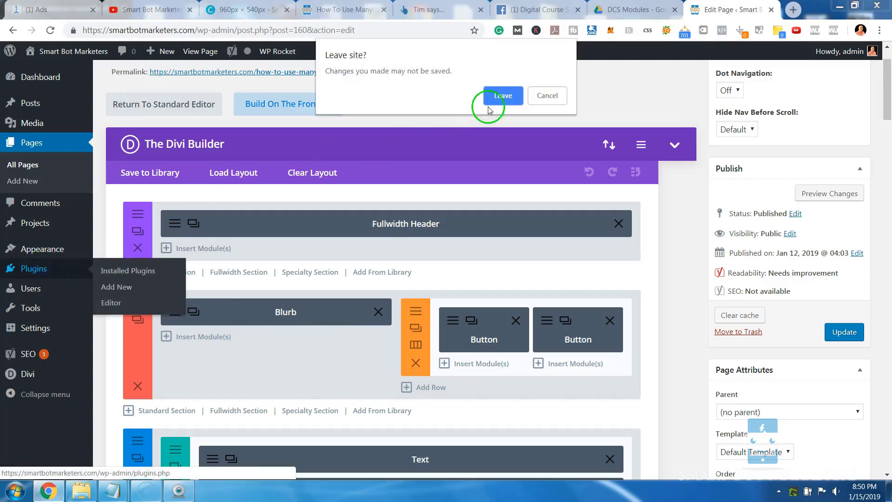
click(501, 96)
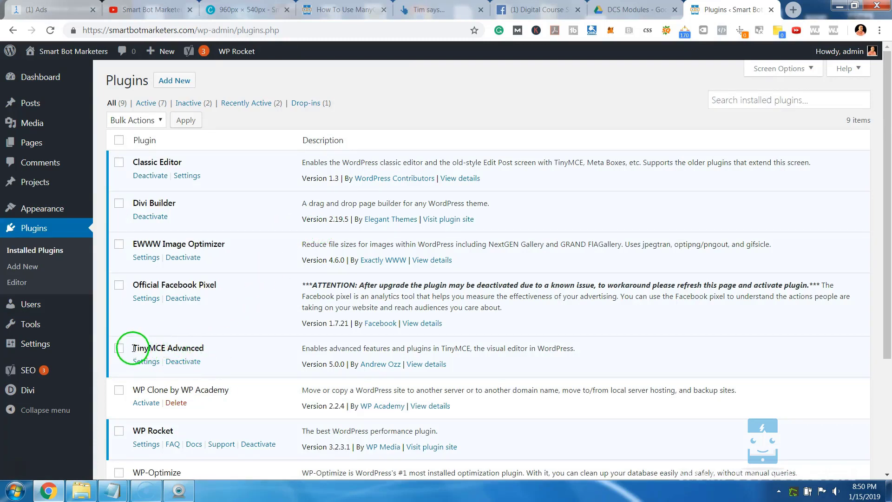
drag(204, 347, 136, 350)
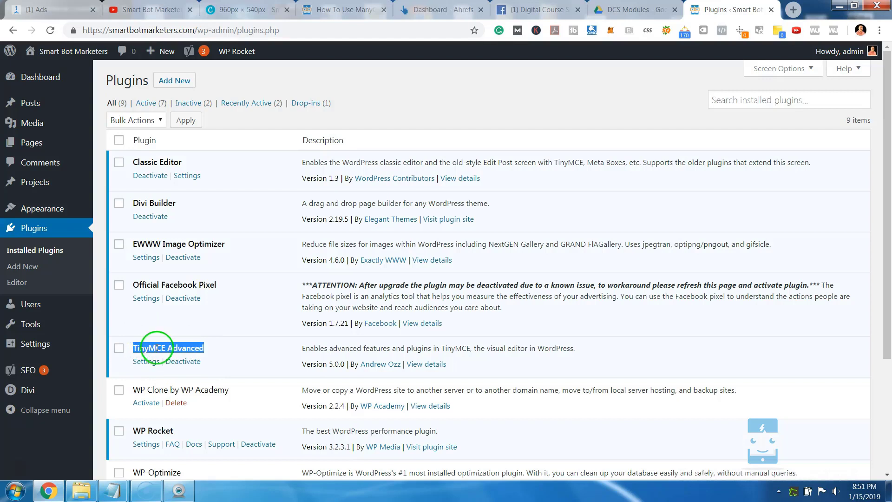
Step: Search for "tinymce" among the plugins available to add and highlight the TinyMCE Advanced plugin name
click(185, 362)
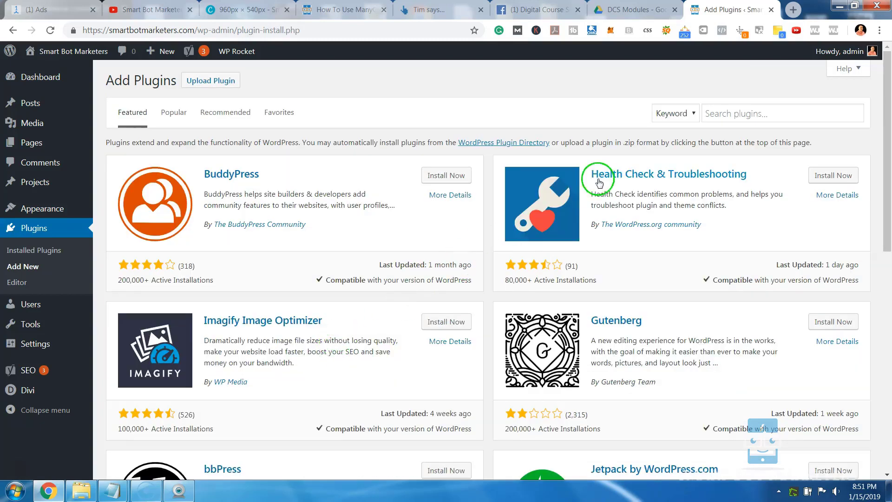
click(731, 111)
text(tiny)
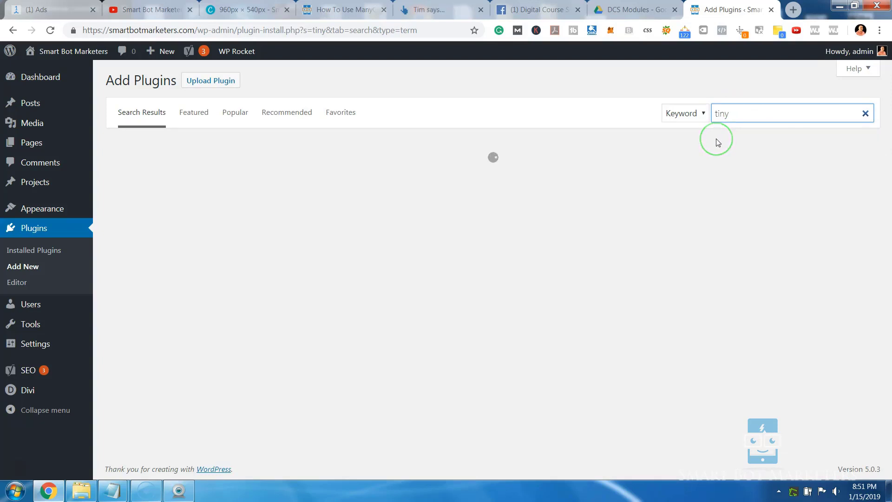
text(mce)
click(470, 172)
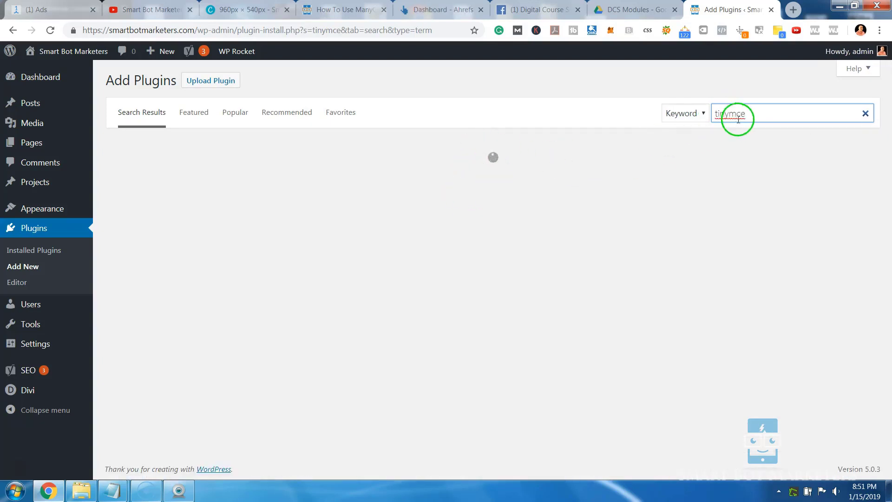
key(BackSpace)
key(BackSpace)
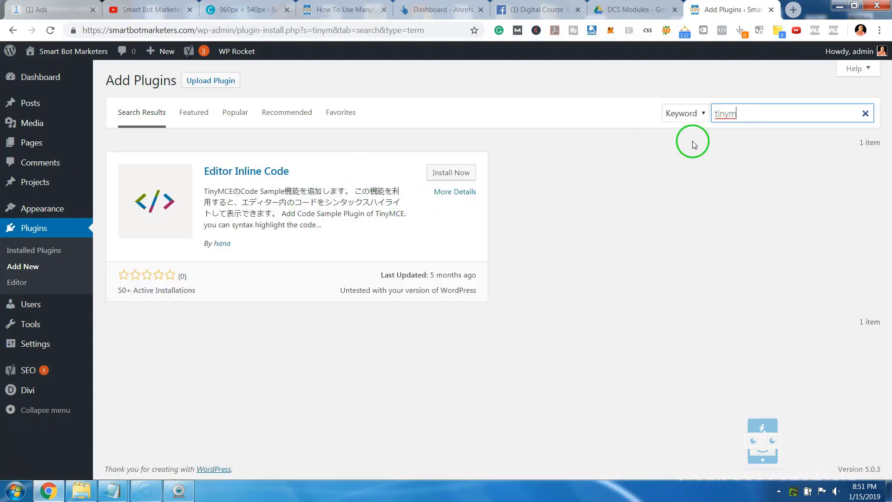
text(c)
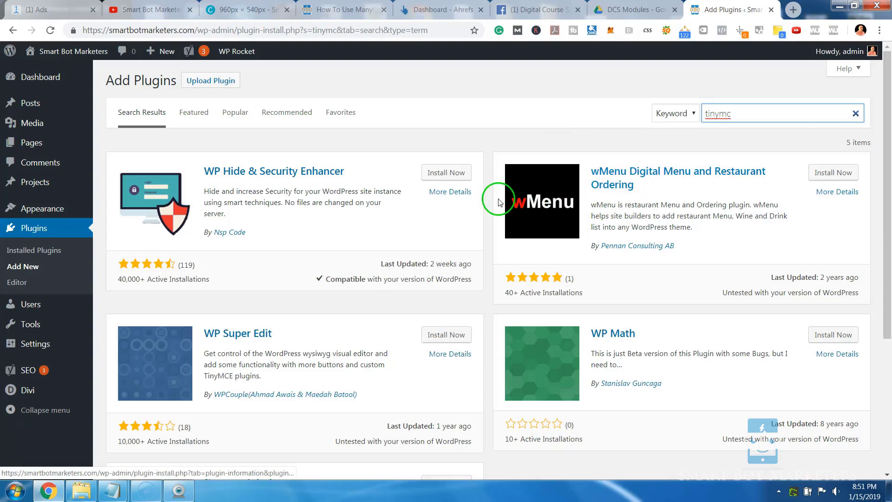
text(e)
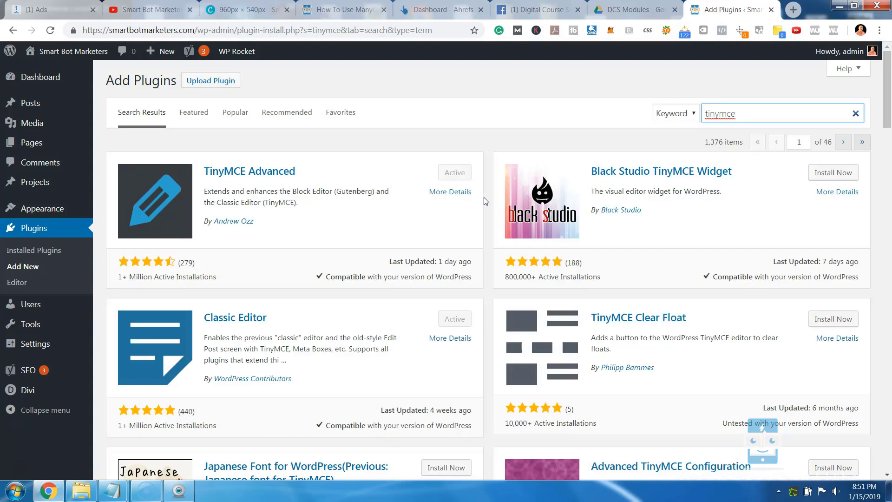
drag(302, 168, 204, 172)
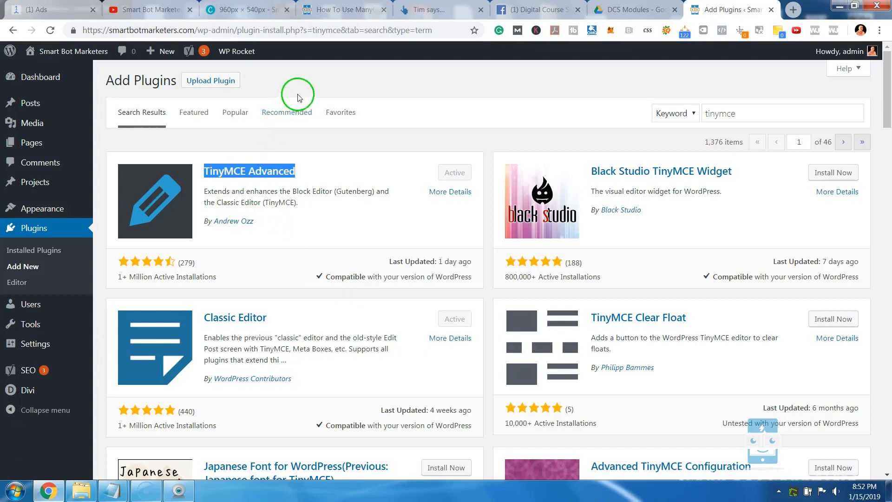
Step: Switch to the published How To Use ManyChat page and examine its section headings, highlighting the first three
mouse_move(39, 146)
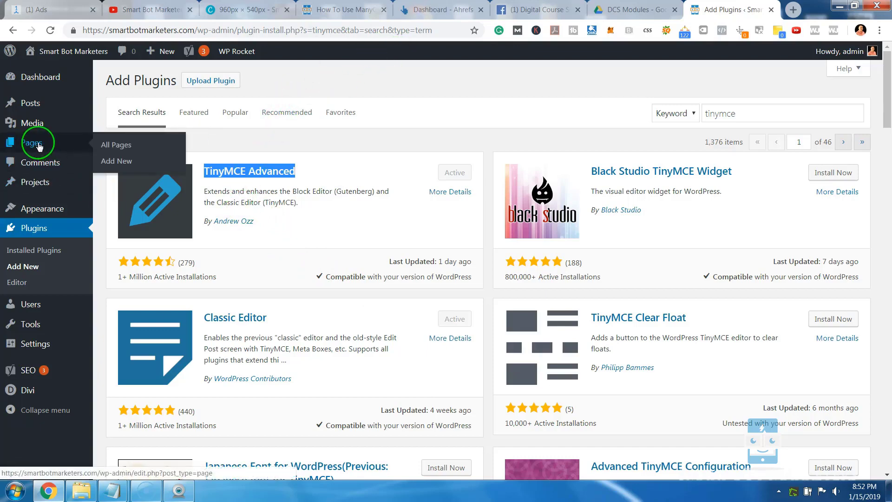
click(349, 10)
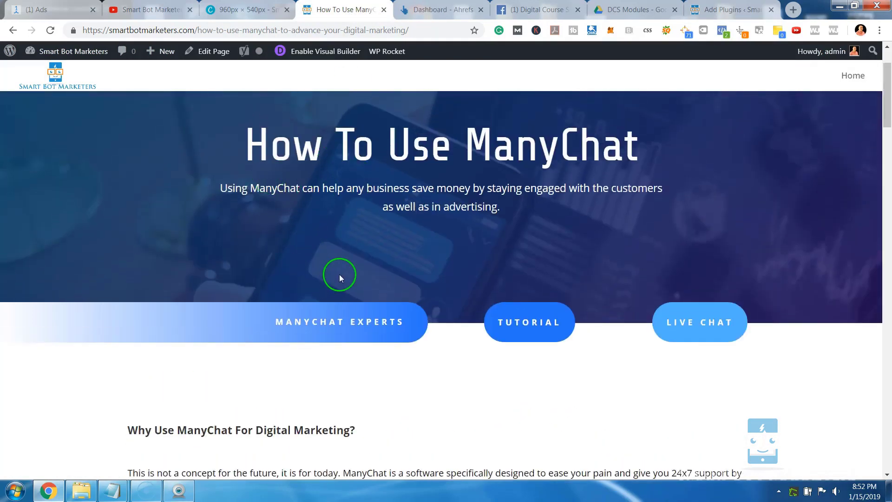
scroll(327, 227, down, 4)
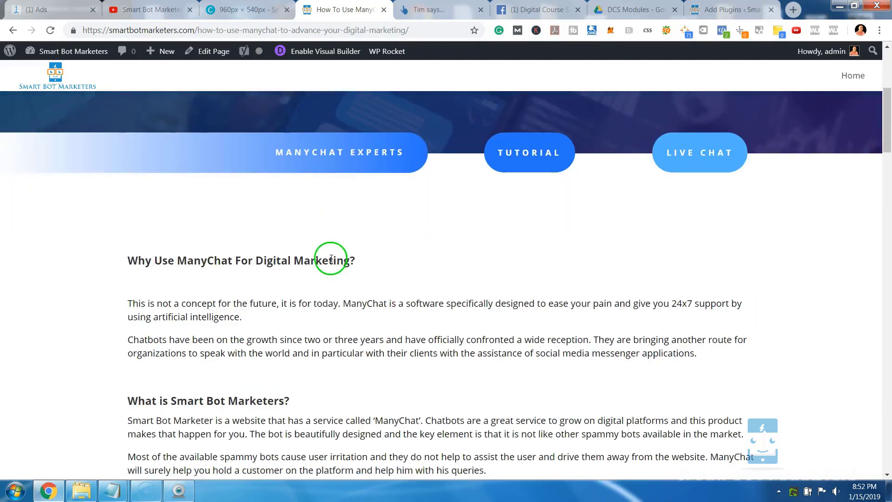
drag(360, 261, 129, 261)
scroll(285, 336, down, 2)
drag(313, 289, 123, 285)
scroll(203, 353, down, 2)
drag(384, 326, 117, 331)
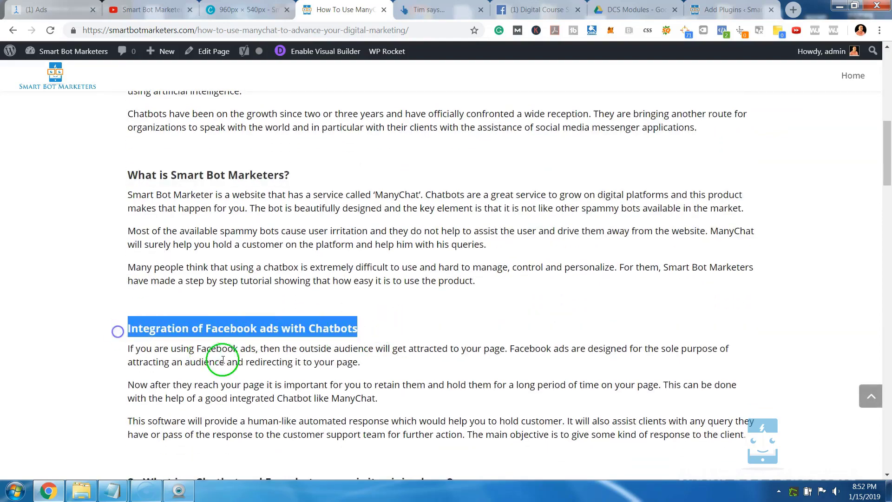
scroll(227, 363, down, 3)
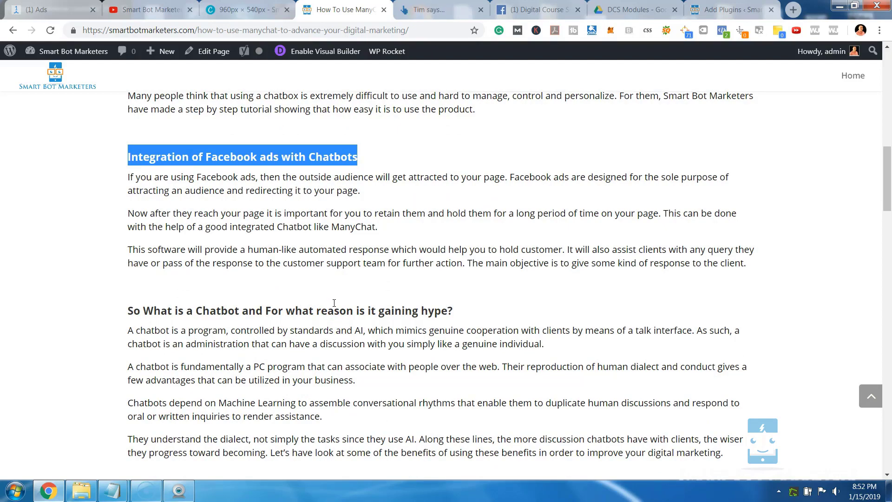
scroll(334, 303, up, 9)
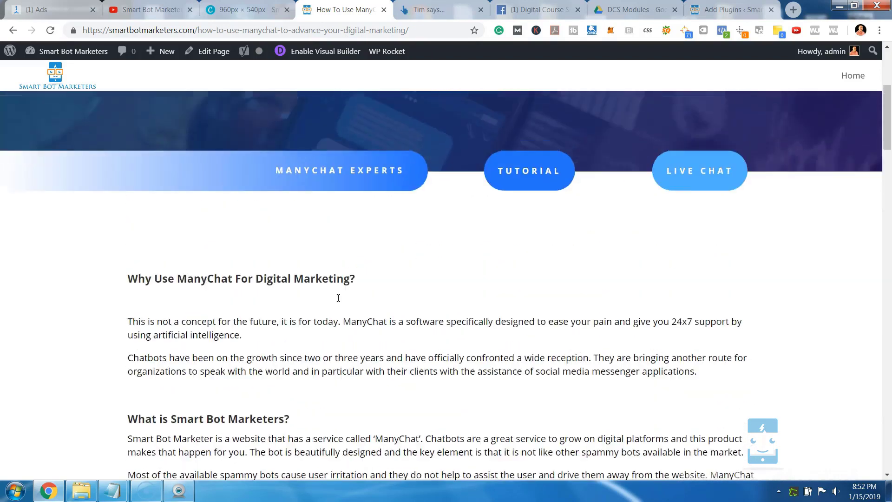
scroll(338, 298, up, 5)
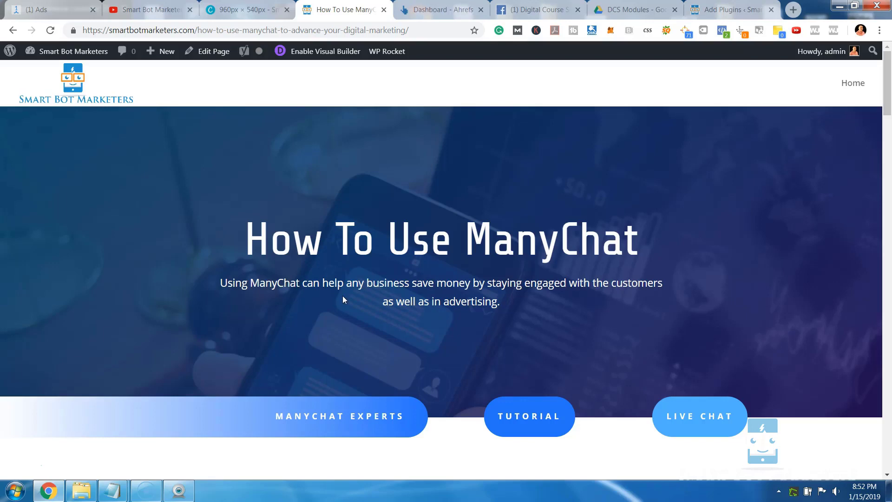
Step: Highlight the "Why Use ManyChat For Digital Marketing?" heading and compare it with the text beneath it
scroll(344, 300, down, 3)
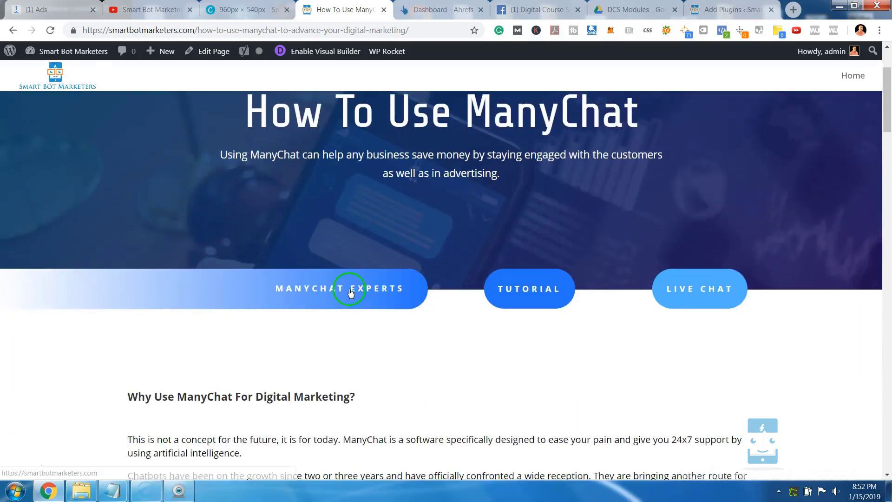
click(347, 309)
scroll(347, 308, down, 3)
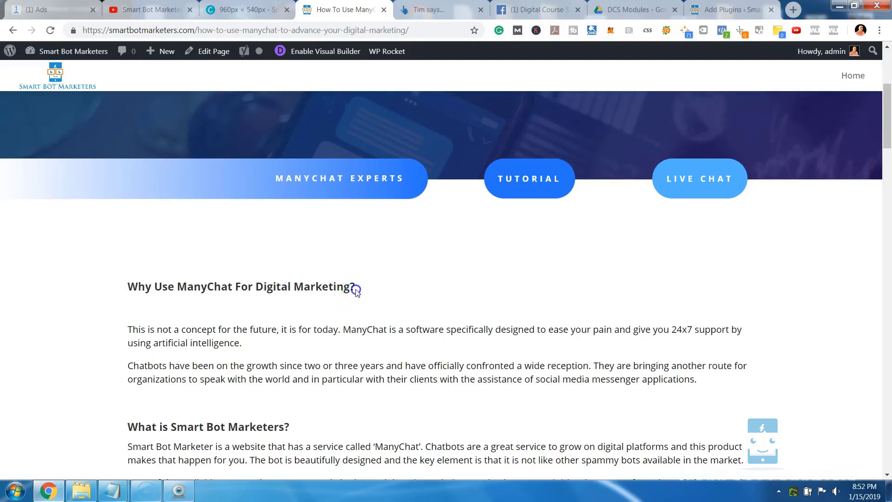
drag(356, 291, 113, 299)
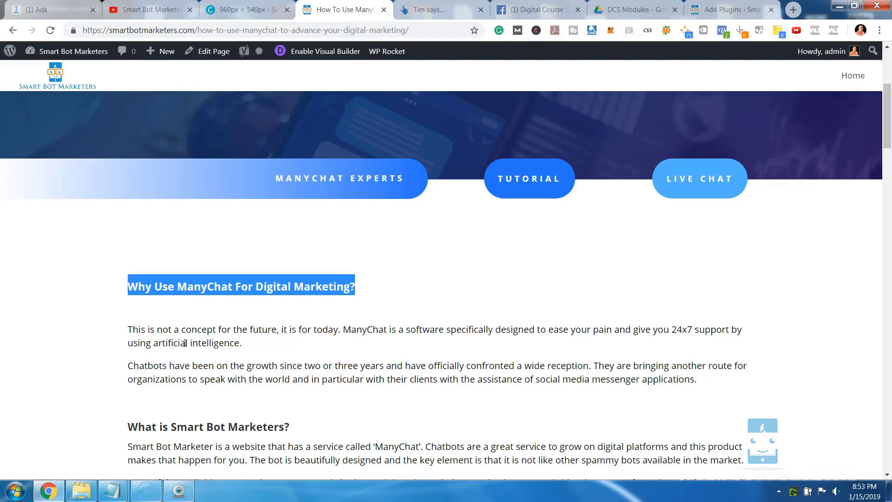
scroll(319, 418, down, 3)
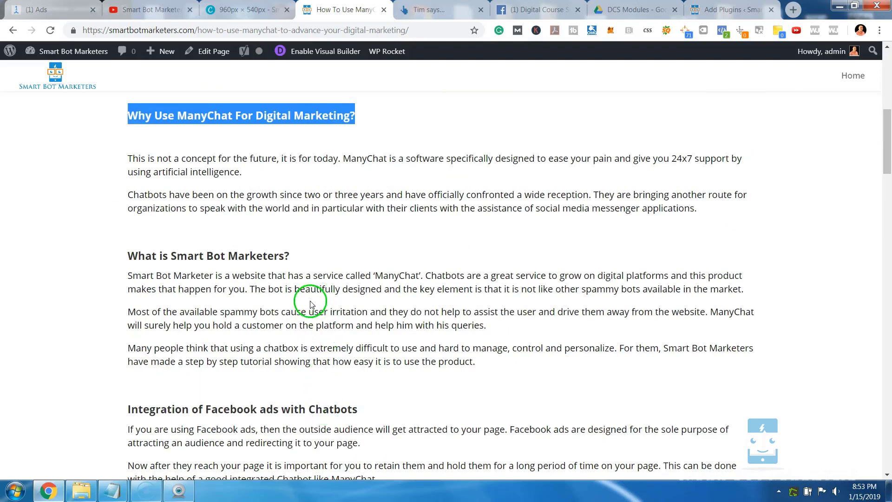
click(311, 304)
scroll(312, 302, up, 1)
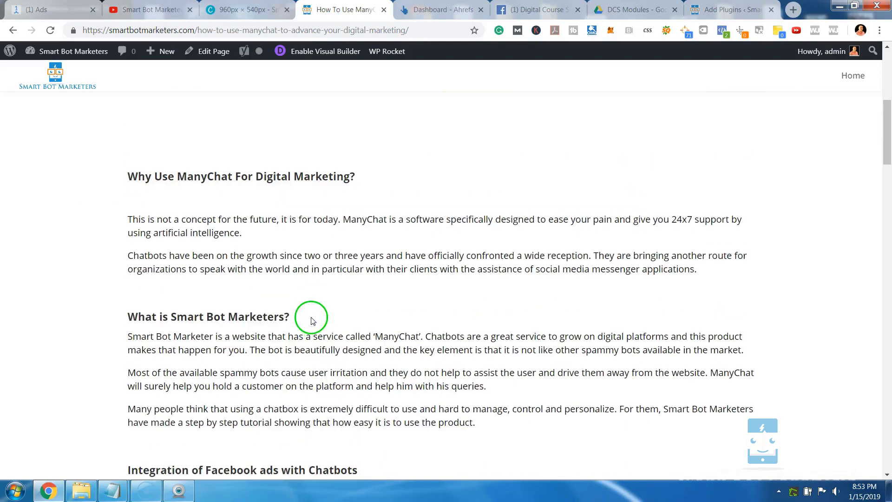
Step: Review the headings and body text of the published page down to the "Benefits of using Chatbot" section
scroll(307, 322, down, 2)
scroll(309, 349, down, 2)
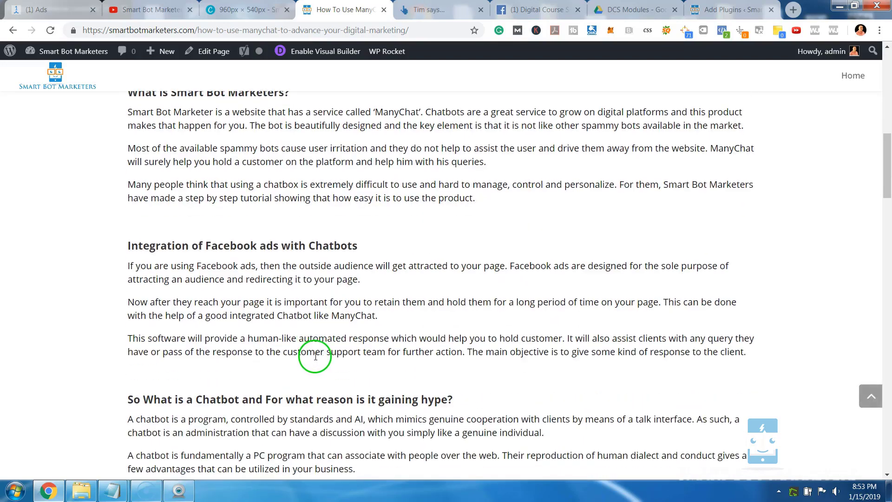
scroll(317, 357, down, 2)
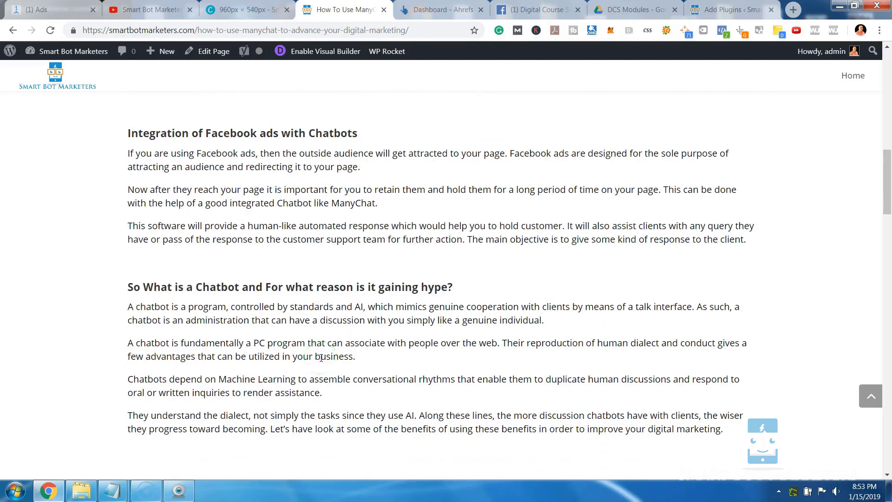
scroll(319, 358, down, 2)
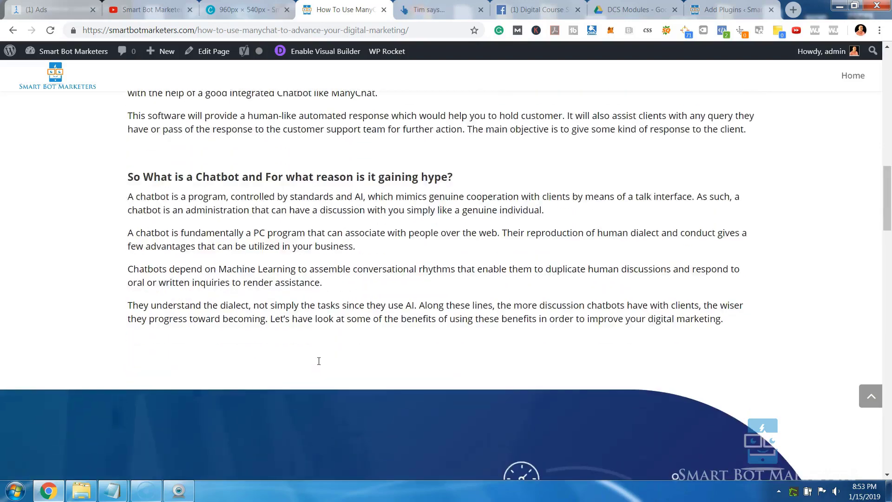
scroll(319, 363, down, 6)
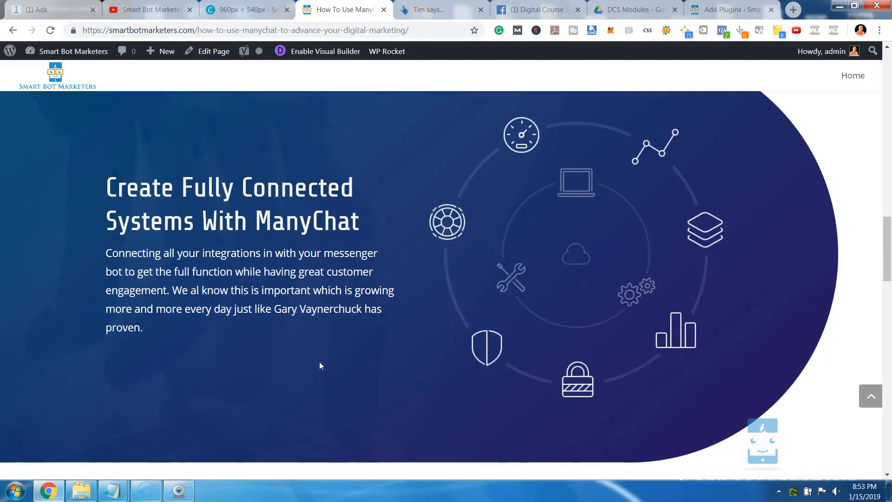
scroll(319, 362, down, 5)
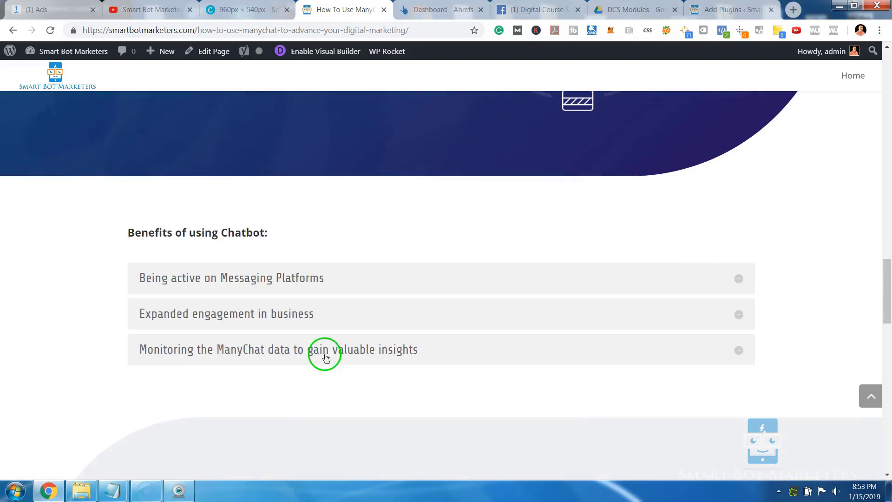
scroll(321, 358, up, 7)
scroll(319, 354, up, 7)
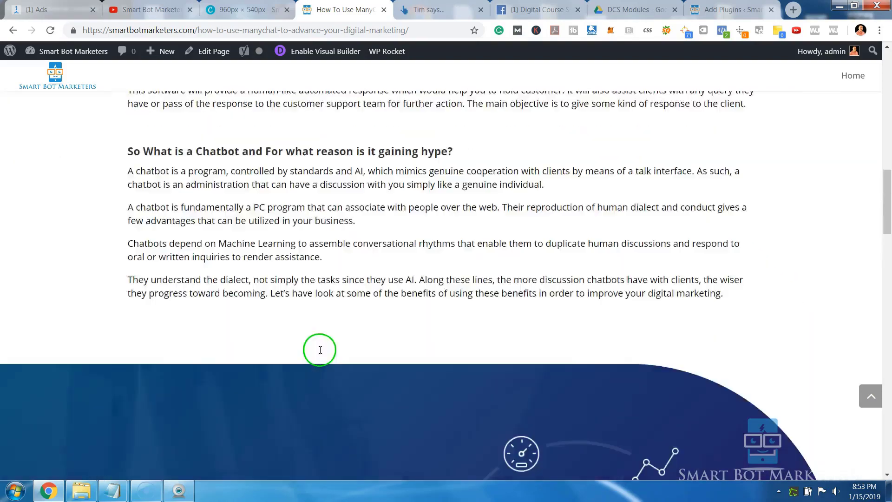
scroll(320, 353, up, 5)
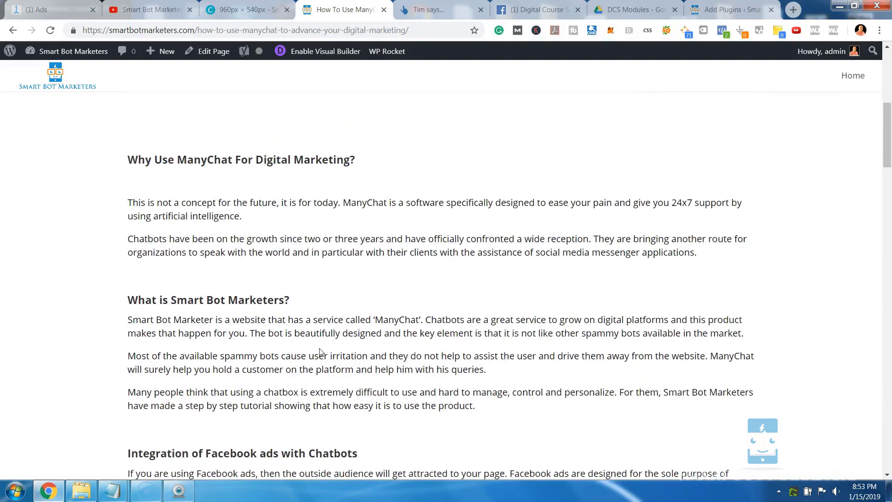
Step: Revisit the TinyMCE Advanced search result and return to the header of the published How To Use ManyChat page
click(718, 9)
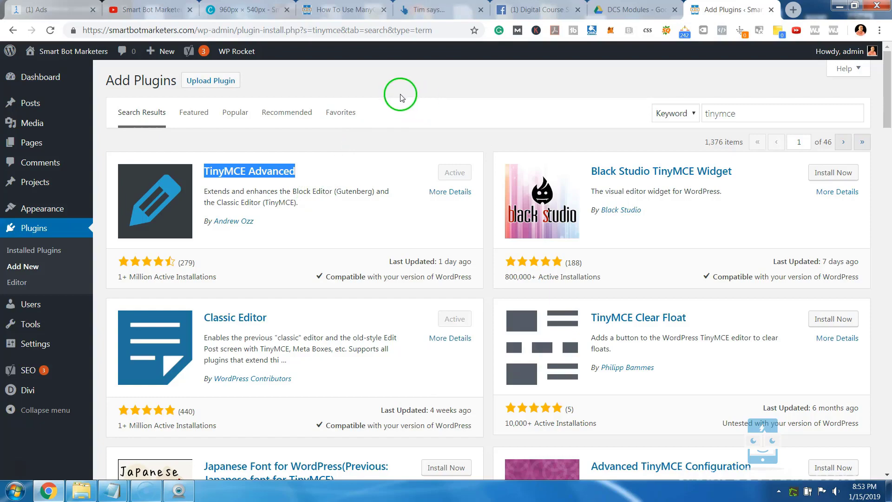
click(341, 9)
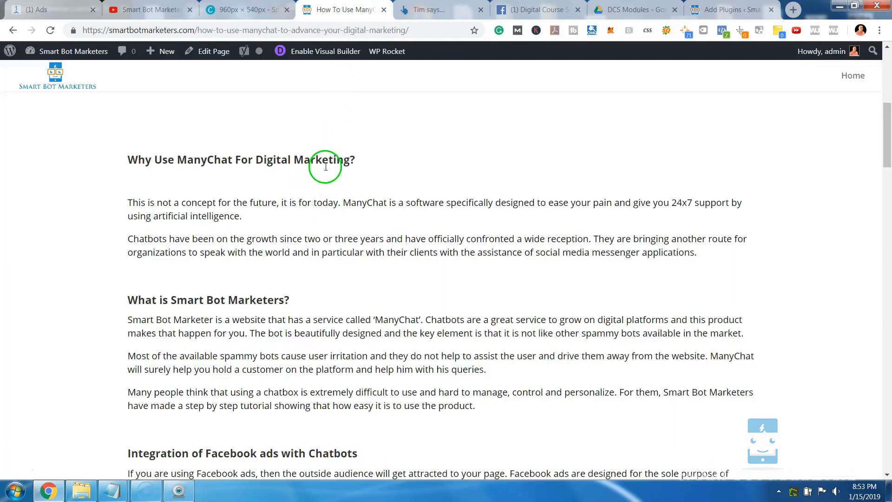
scroll(299, 153, up, 5)
scroll(300, 158, up, 3)
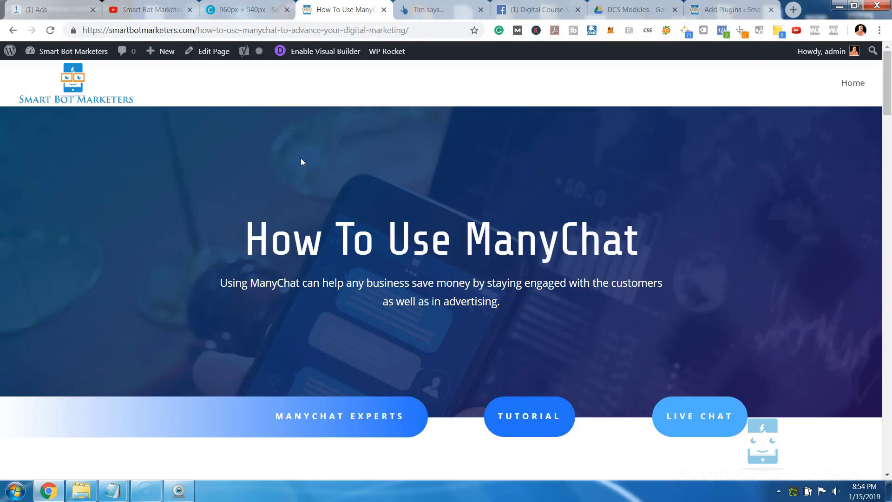
click(289, 191)
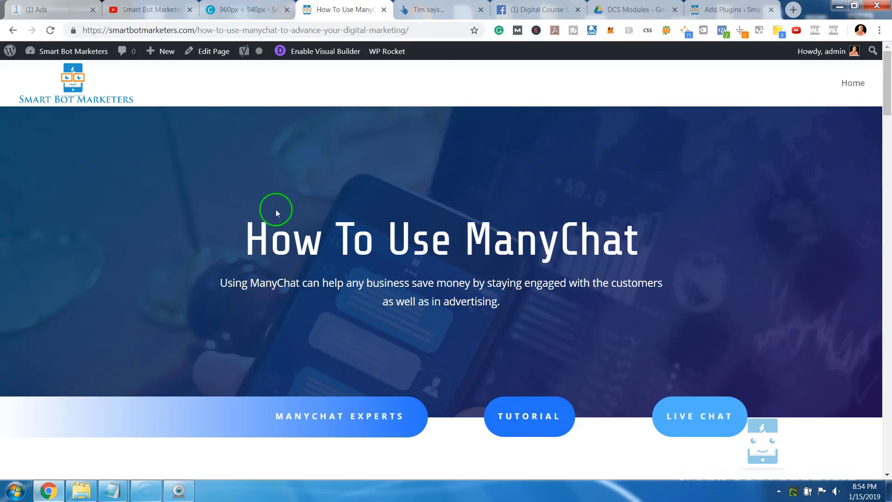